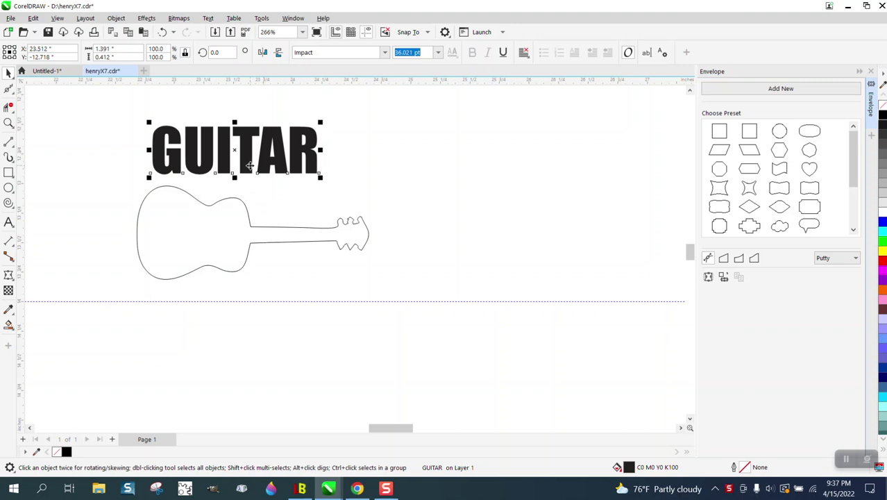
Step: Draw a 2-point line across the neck join to close off the guitar body
mouse_move(250, 165)
left_mouse_down()
mouse_move(222, 215)
mouse_move(247, 164)
left_mouse_up()
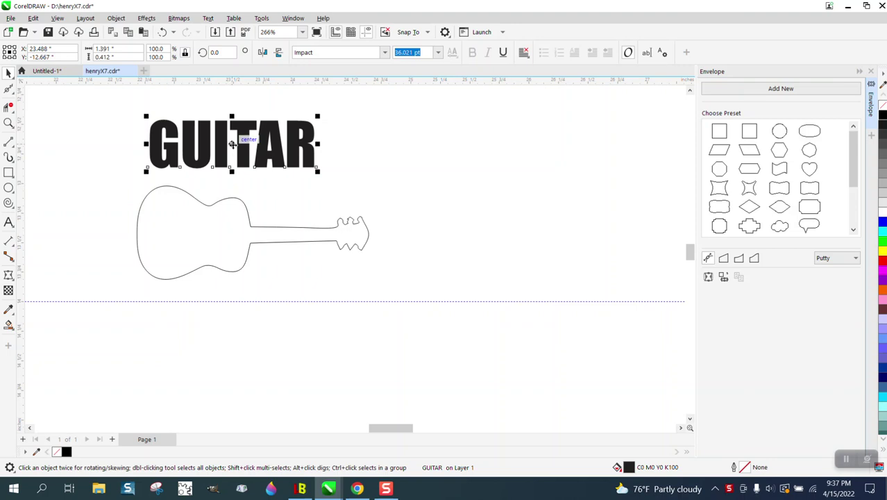
left_click(251, 211)
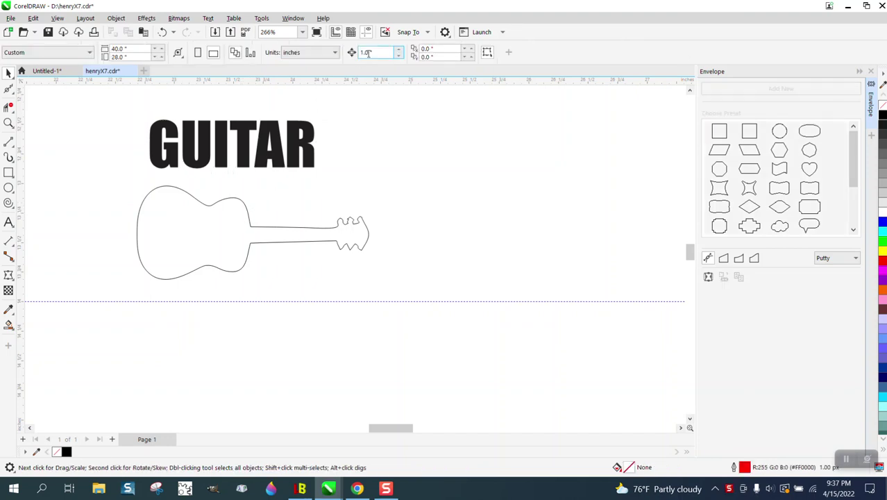
left_click(249, 210)
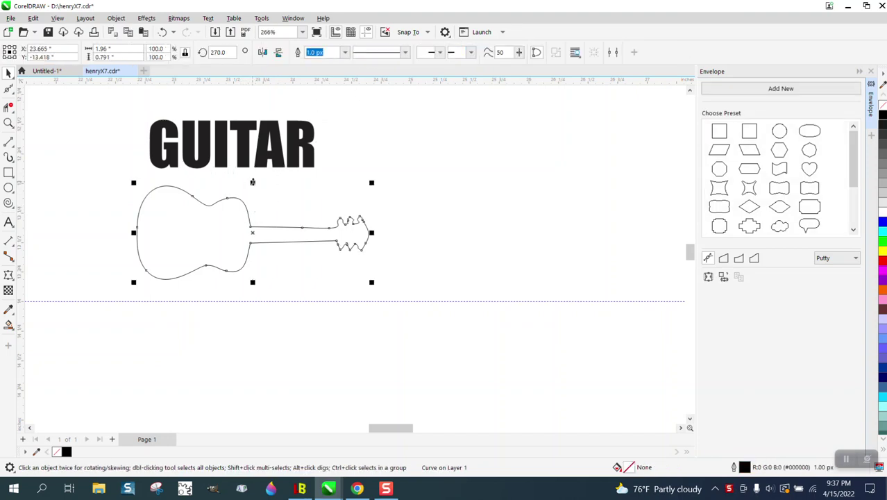
left_click(13, 146)
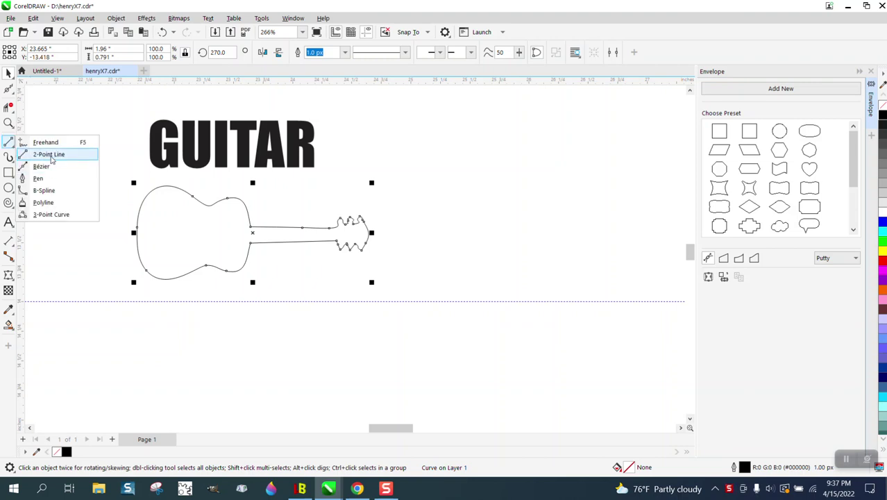
left_click(49, 154)
left_click_drag(250, 224, 249, 245)
Step: Smart Fill the enclosed body, move the new shape below the guideline, and set fill to None
left_click(9, 324)
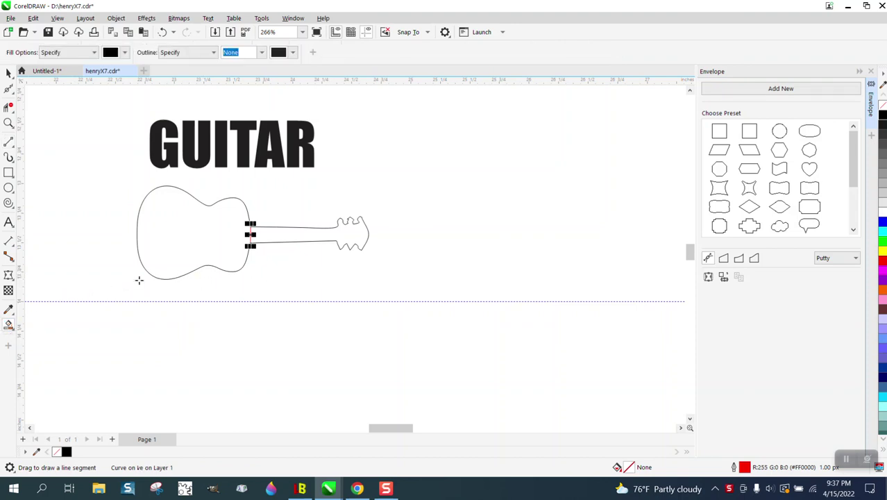
left_click(185, 233)
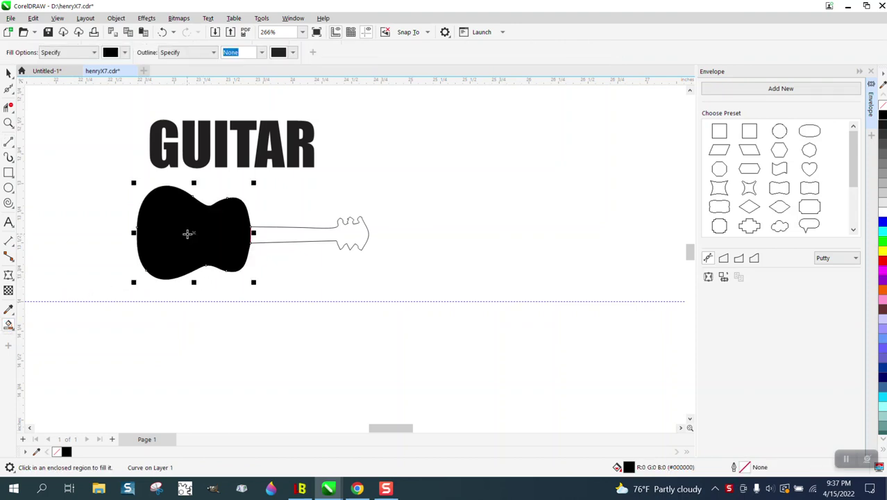
key("Down")
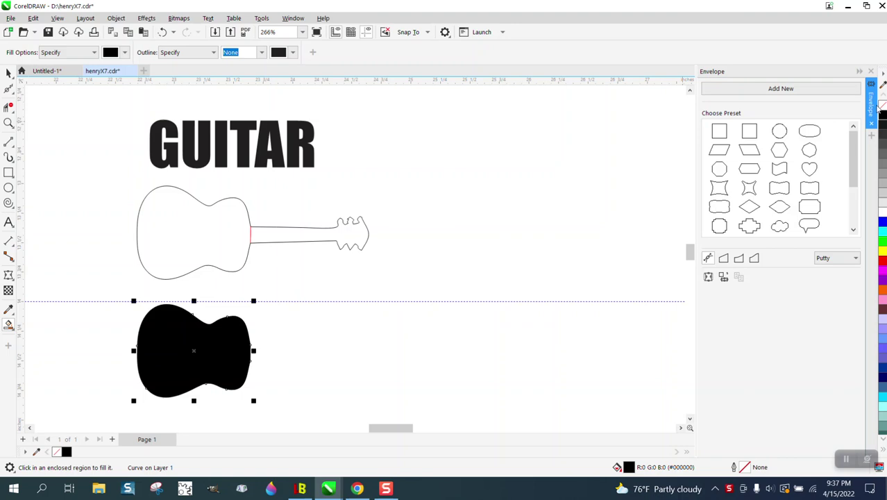
left_click(881, 106)
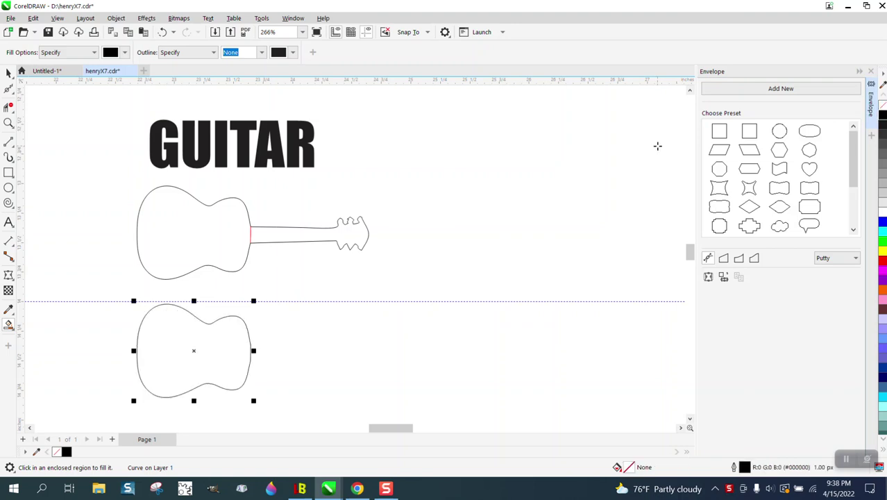
Step: Add a one-step contour with a 0.01" offset around the lower guitar body
left_click(147, 18)
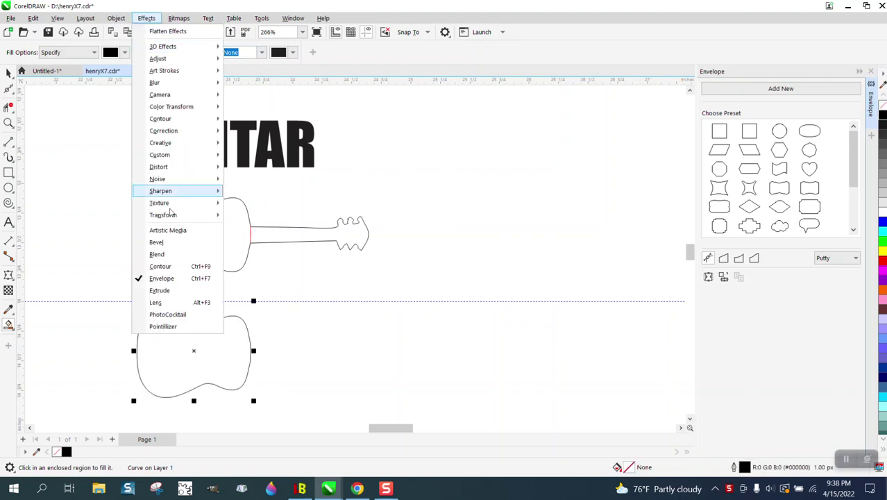
left_click(171, 270)
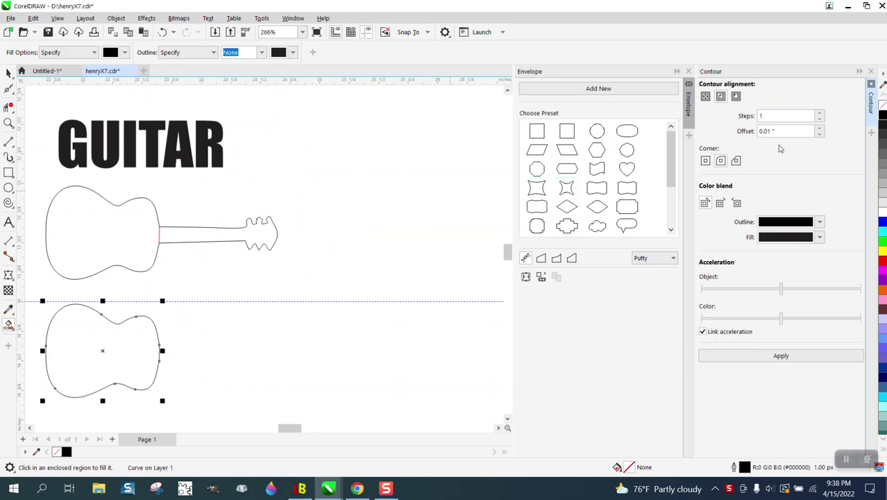
left_click(794, 132)
left_click(784, 356)
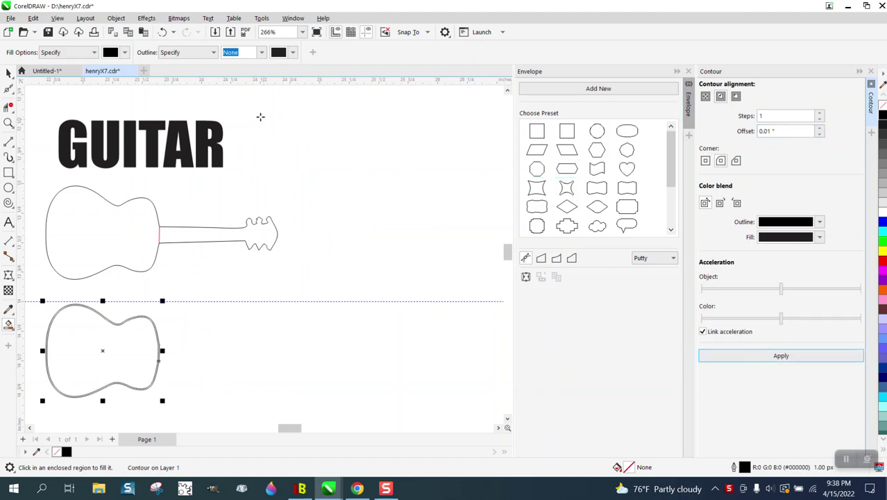
Step: Break the contour apart from the body so it becomes a separate curve
left_click(116, 18)
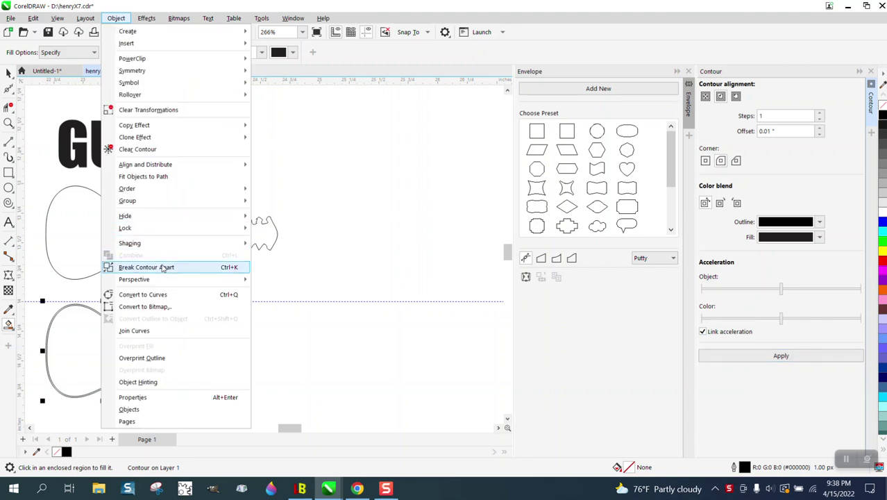
left_click(163, 268)
left_click(8, 73)
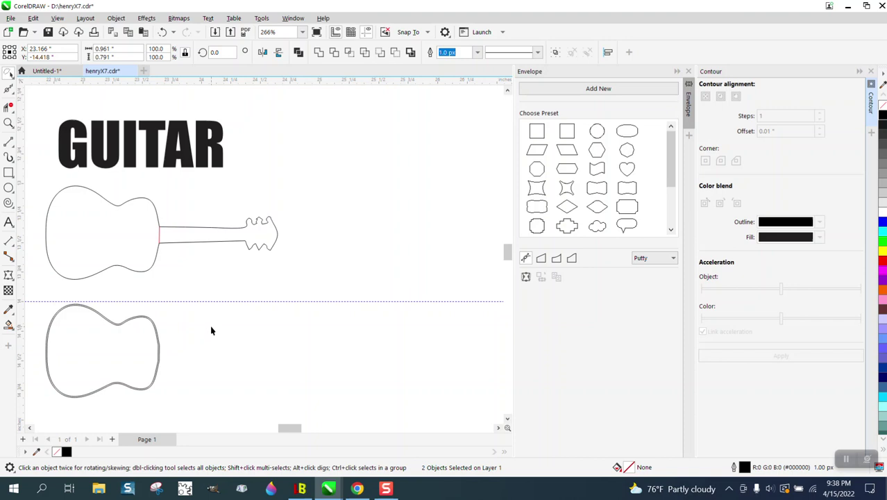
Step: Drag one body outline to the right and move the GUITAR word beside the guitar neck
left_click(151, 333)
left_click_drag(150, 332, 268, 333)
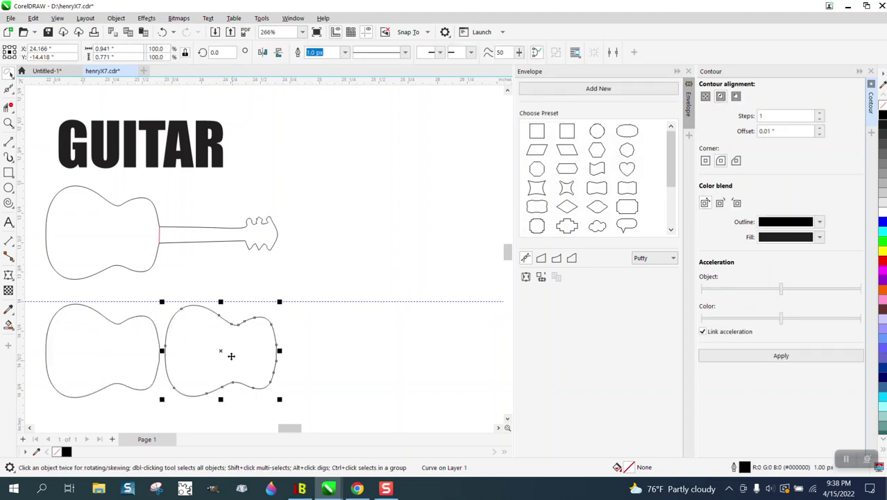
left_click(130, 341)
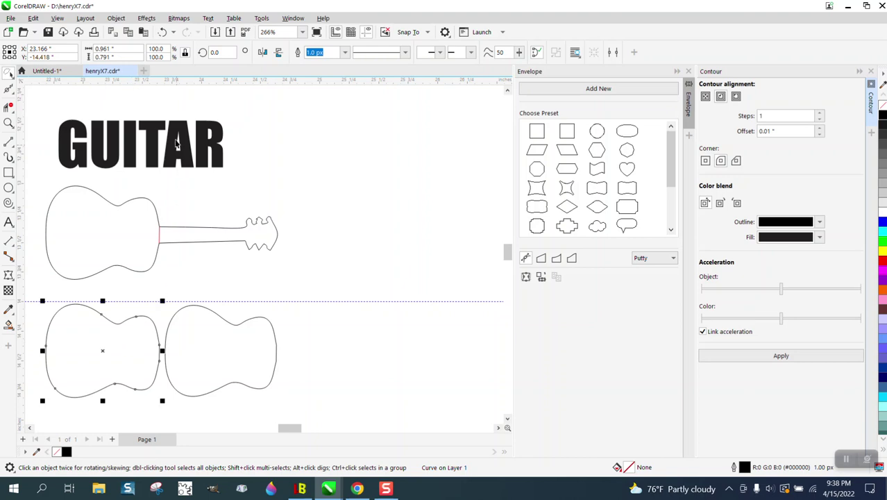
left_click(205, 331)
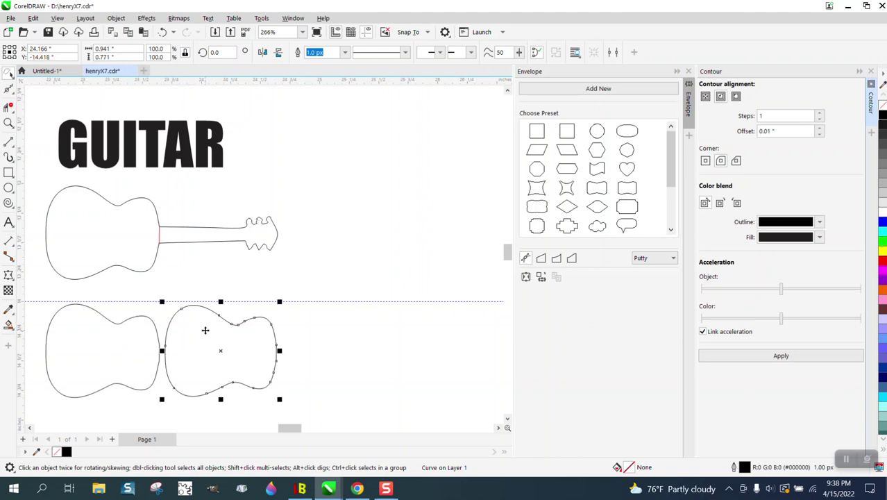
left_click_drag(177, 160, 421, 289)
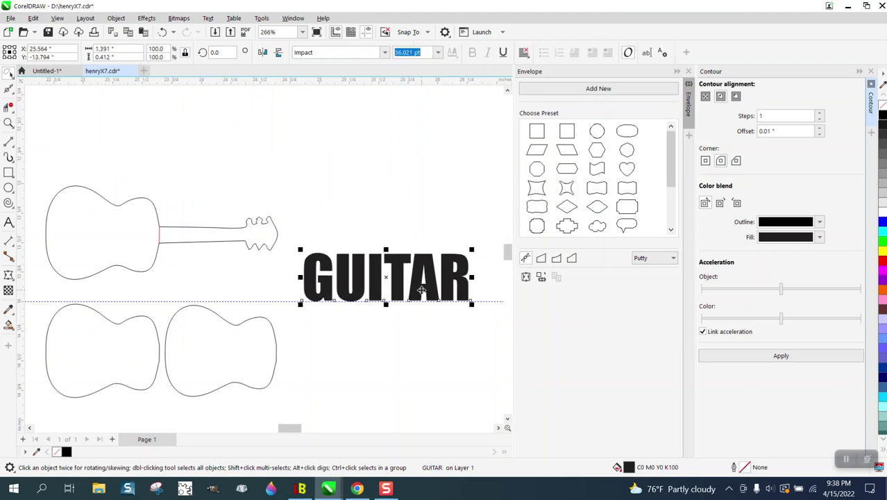
Step: Close the Contour docker and envelope the GUITAR word to the guitar body with Create from object
left_click(871, 72)
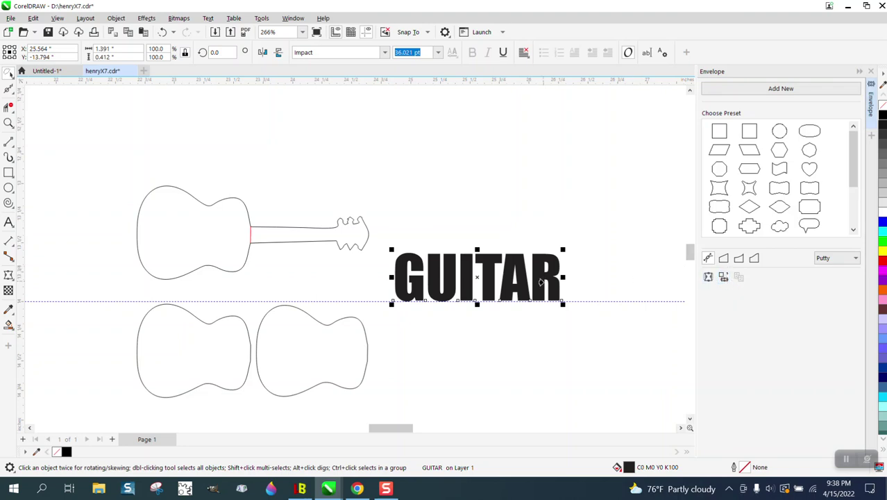
left_click(286, 350)
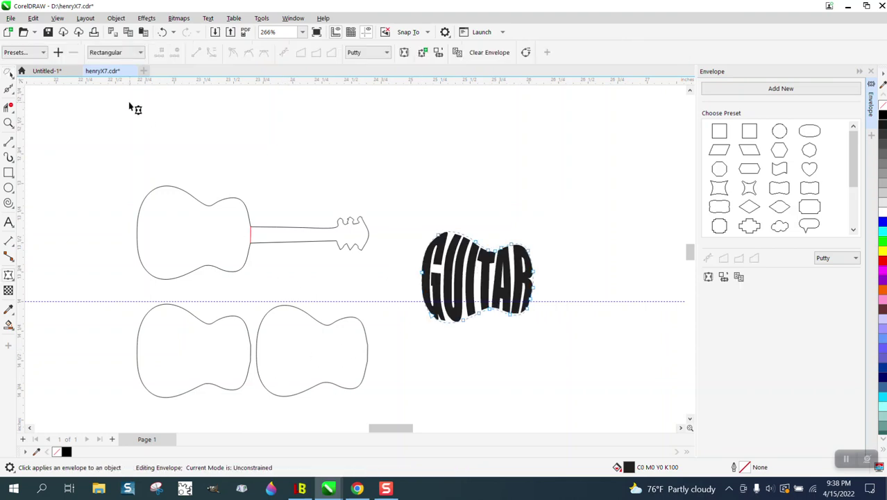
left_click(11, 76)
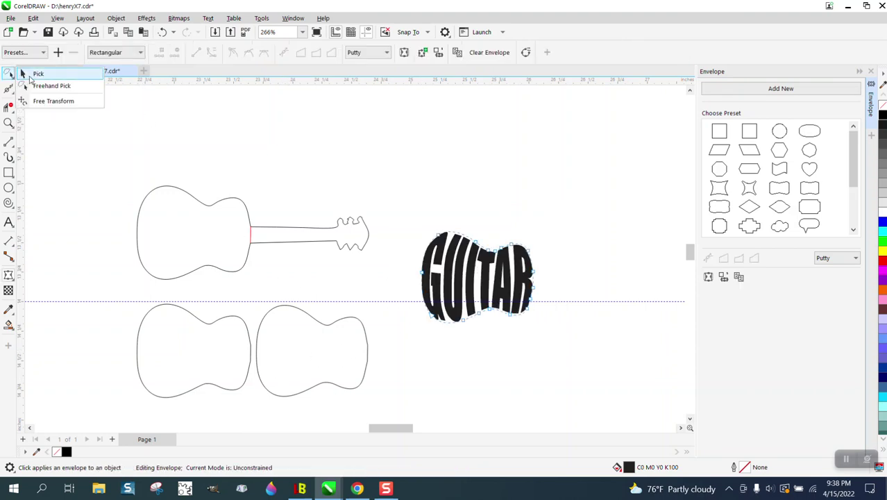
left_click(34, 74)
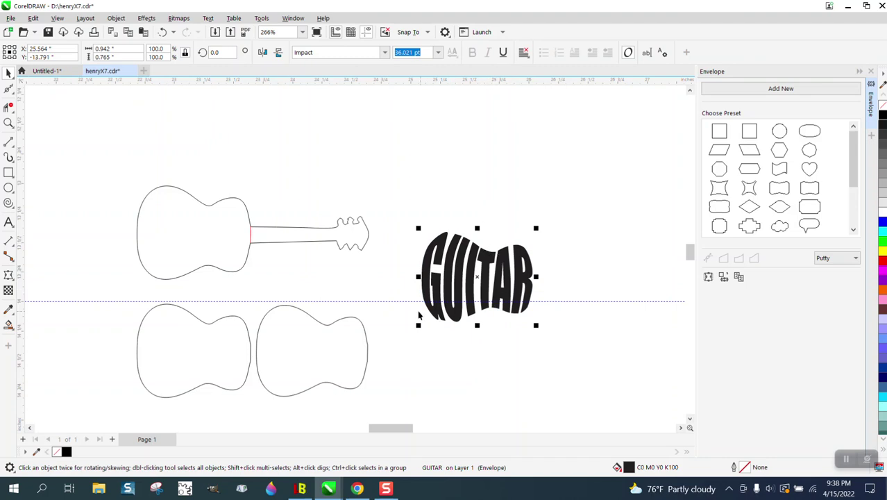
Step: Try centring the word on the right body outline, undo it, and nudge the body outline right
left_click(356, 330, "shift")
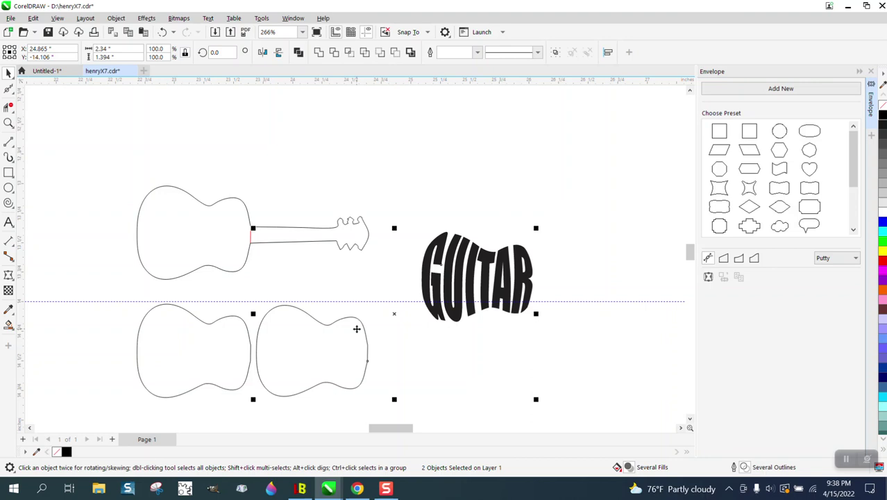
key("e")
key("c")
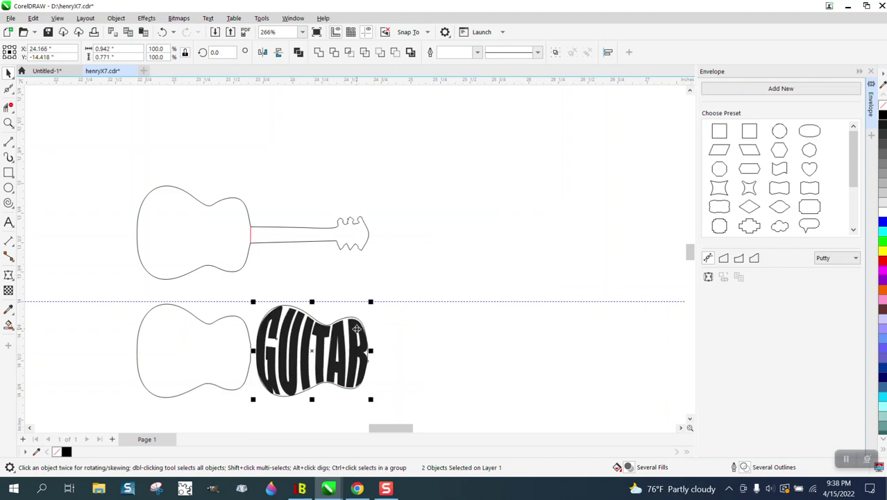
key("Left")
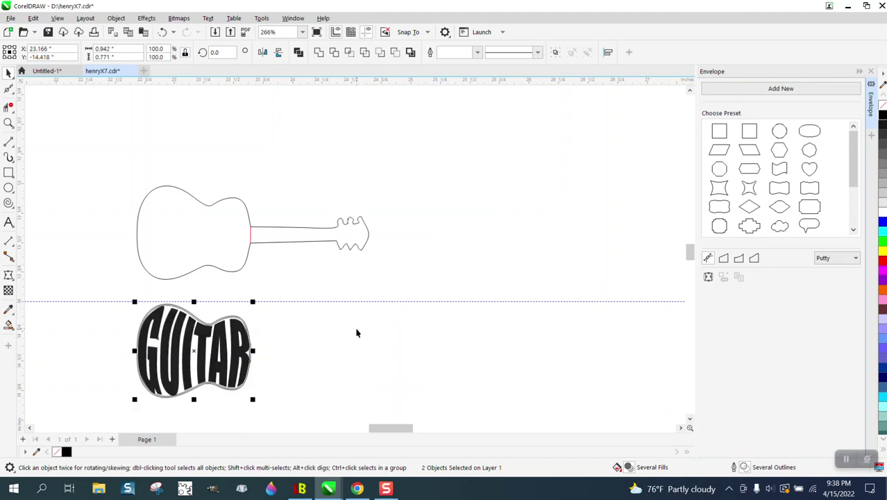
key("ctrl+z")
left_click(462, 311)
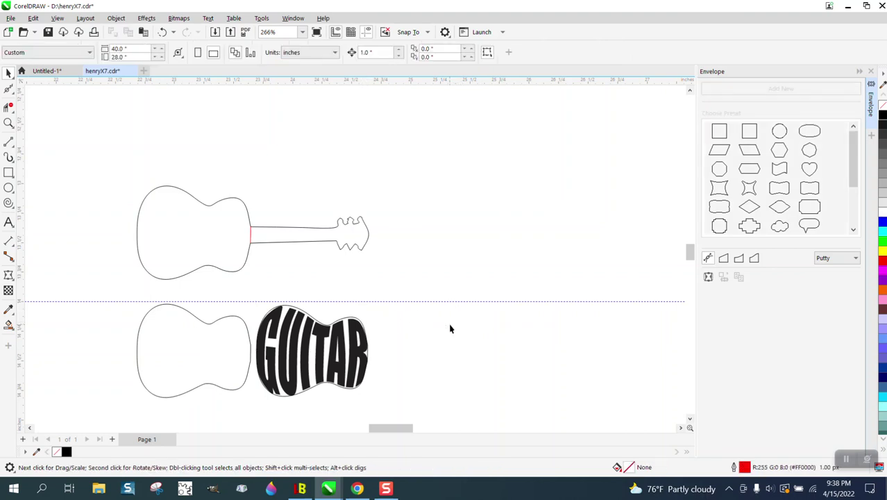
left_click(362, 326)
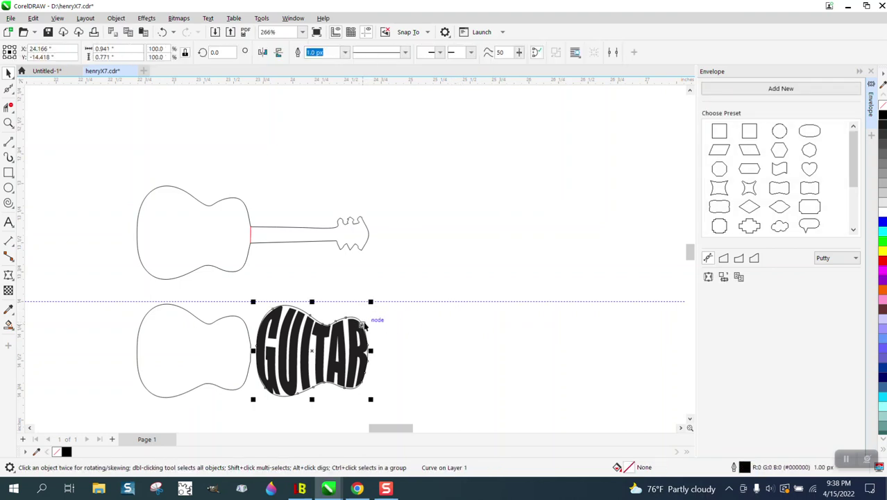
key("Right")
key("Escape")
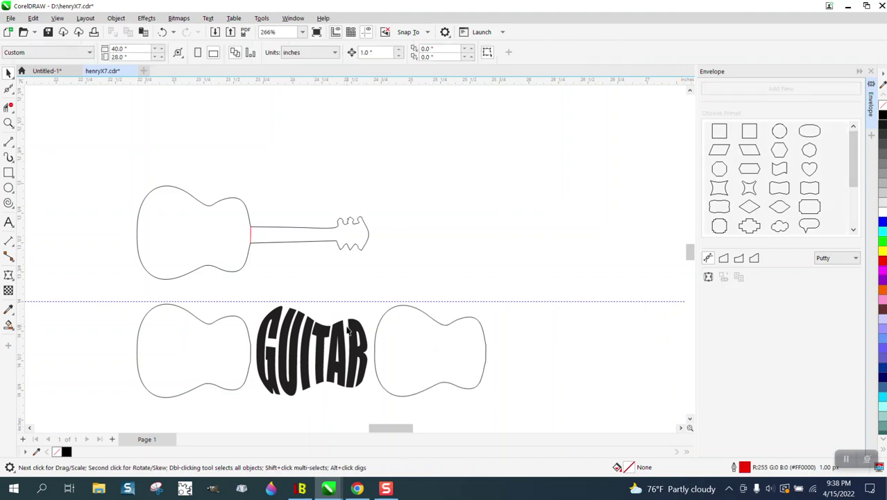
Step: Nudge the enveloped GUITAR text up and left into the upper guitar body outline
left_click(340, 339)
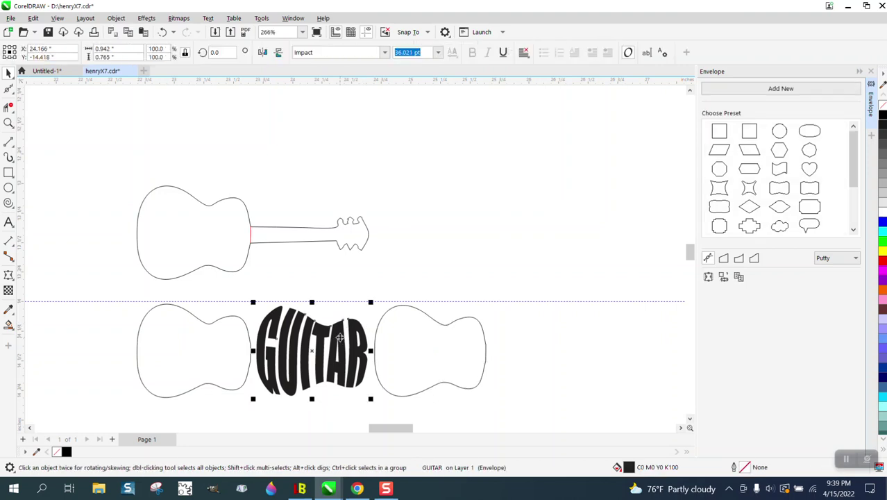
key("Up")
key("Left")
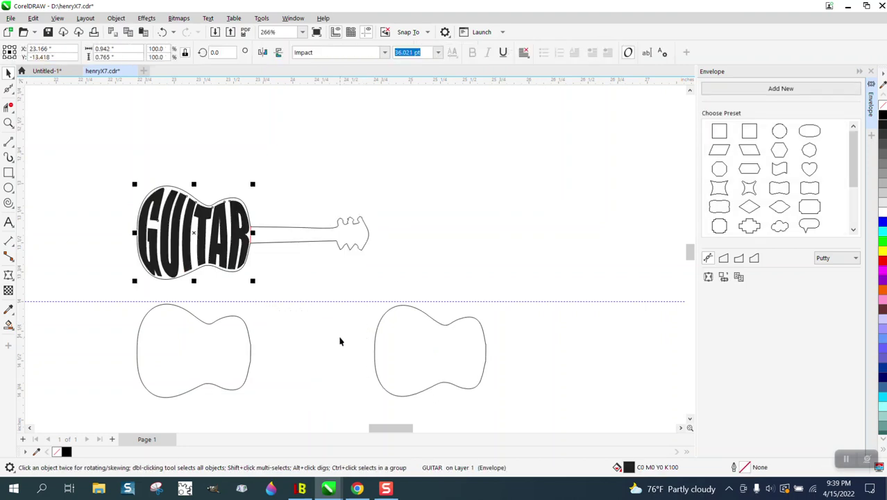
key("Escape")
left_click(252, 234)
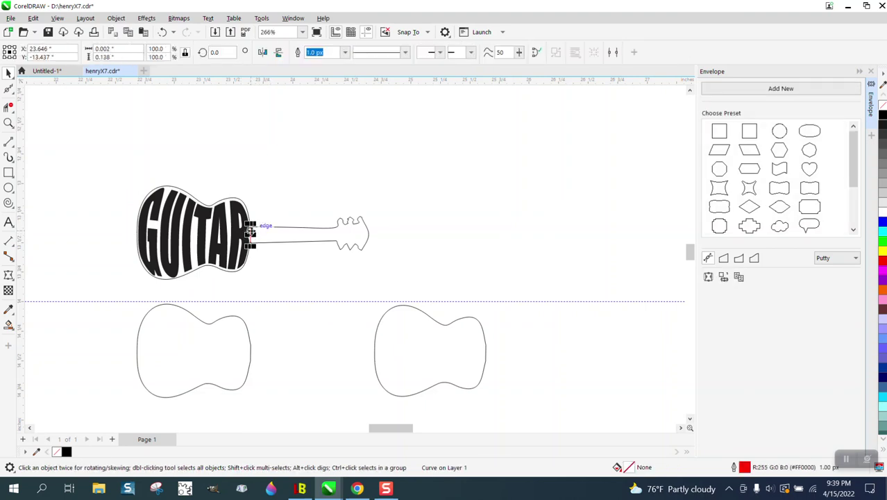
left_click(253, 234)
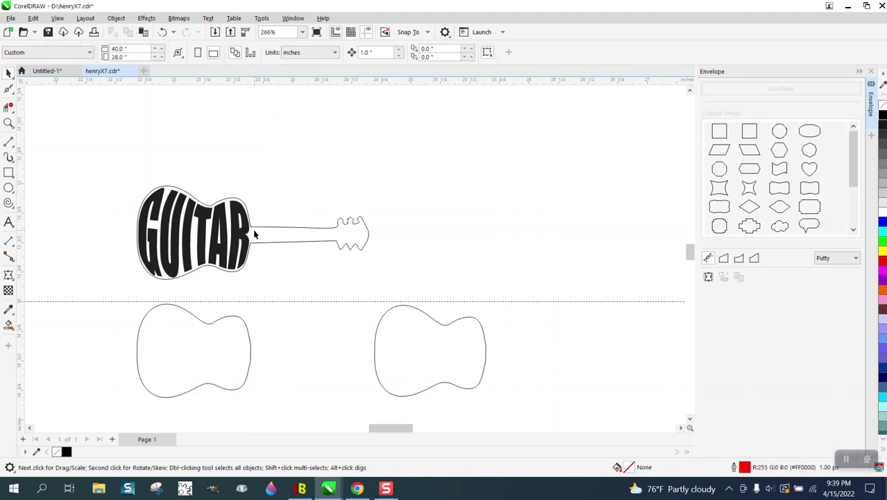
Step: Marquee-zoom onto the upper guitar and the tops of the GUITAR letters
left_click(9, 122)
left_click_drag(115, 156, 461, 298)
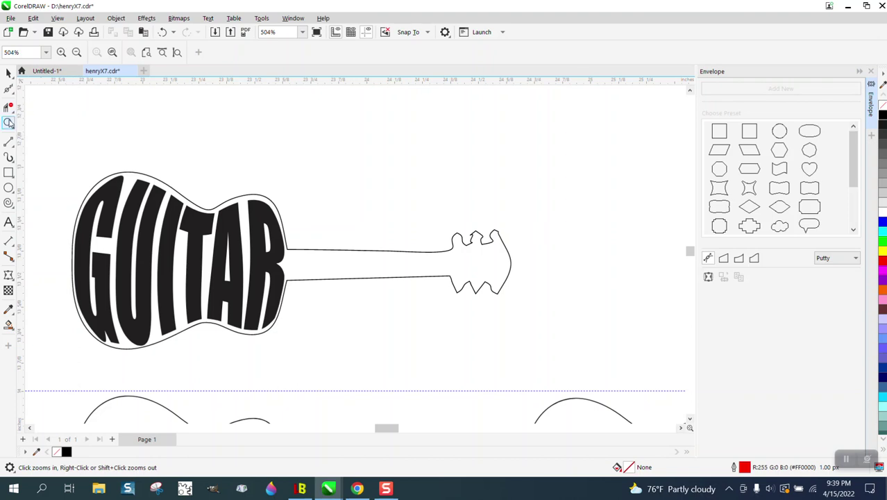
left_click_drag(67, 150, 292, 245)
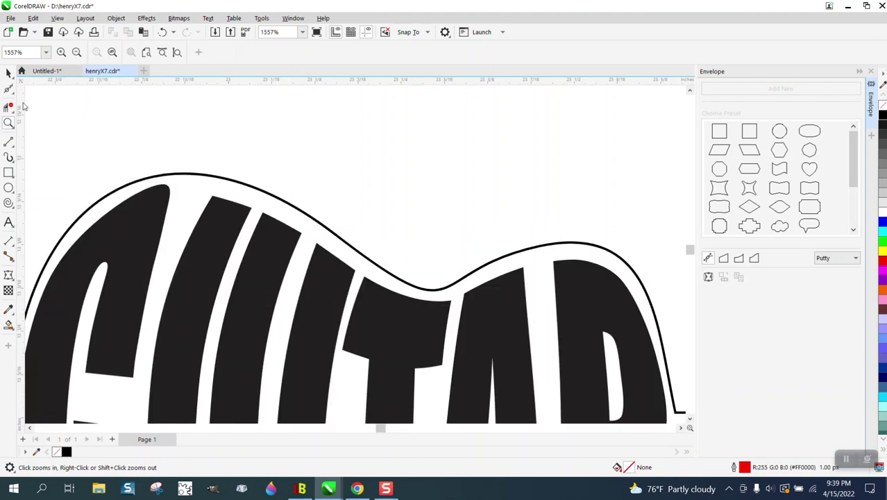
left_click(9, 89)
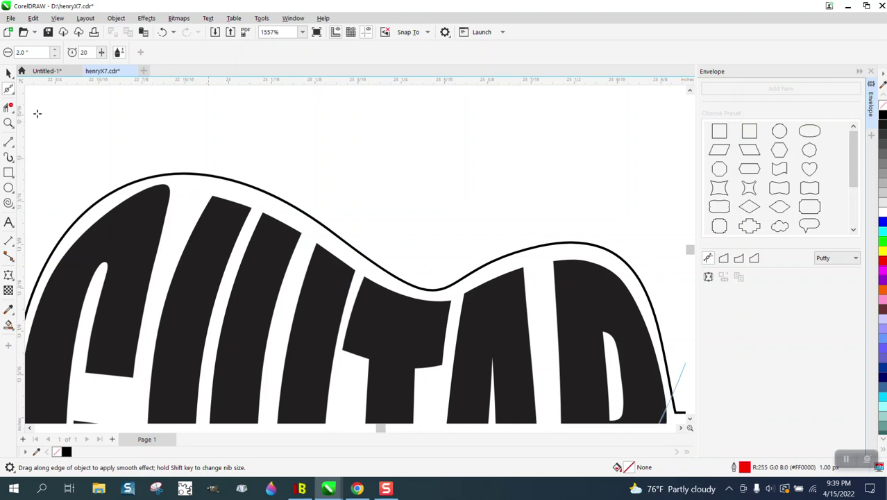
left_click(8, 72)
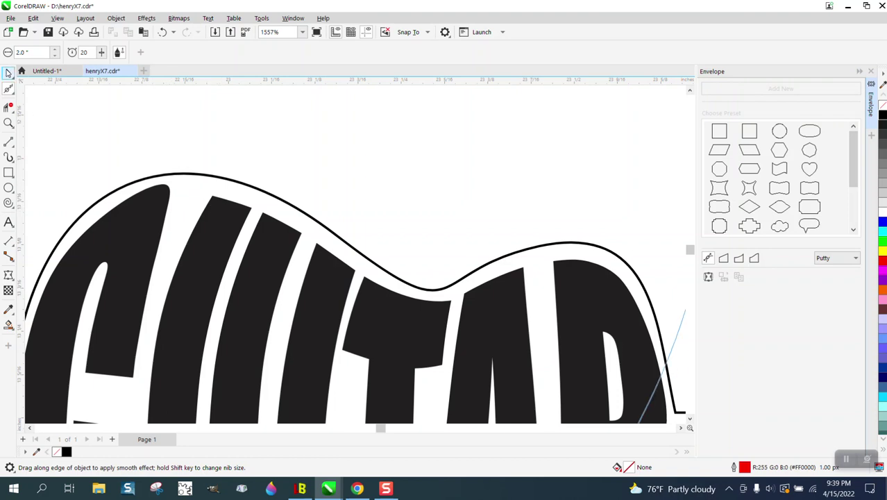
Step: Convert the GUITAR text to curves
left_click(229, 224)
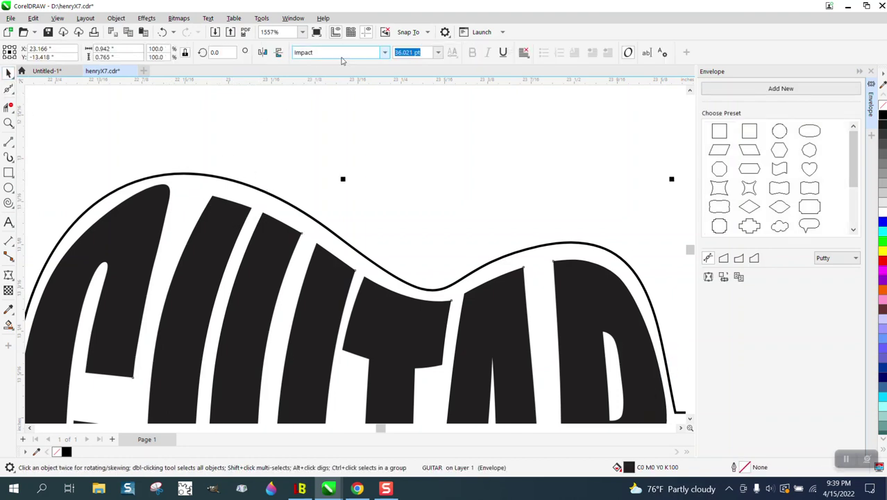
left_click(116, 18)
key("Escape")
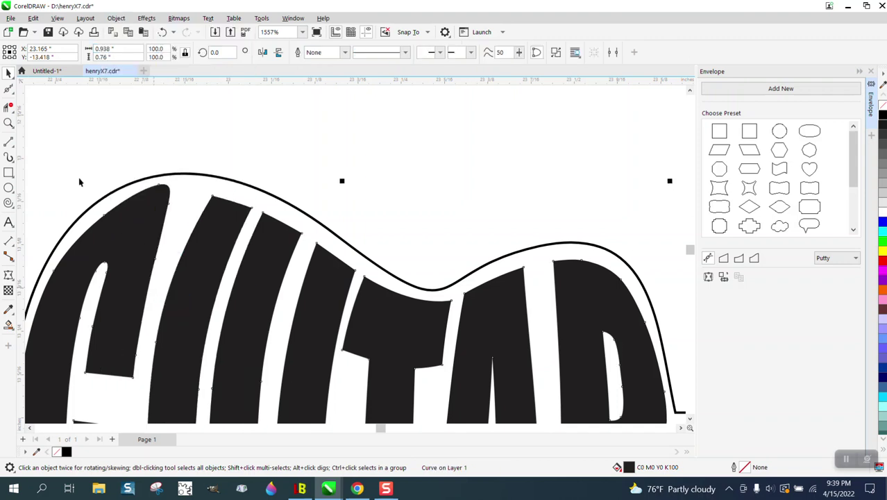
Step: With the Shape tool, pull the letter strokes' top nodes up toward the body outline
left_click(8, 89)
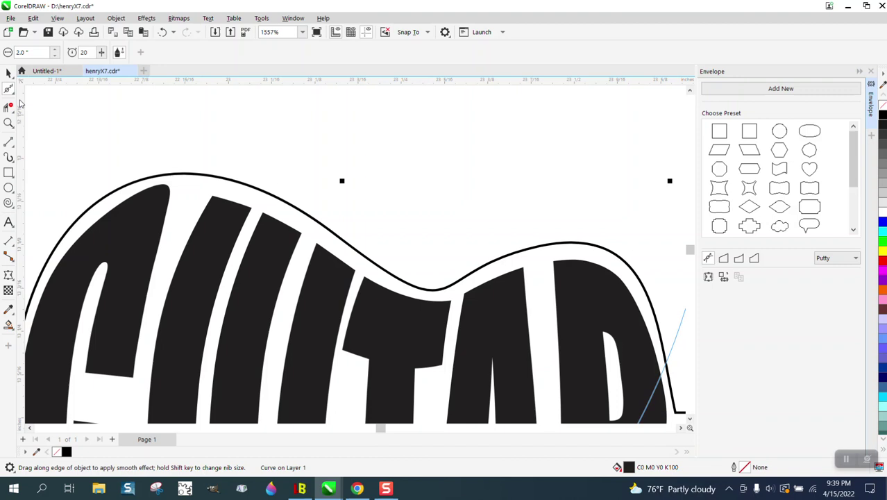
left_click(14, 95)
left_click(35, 87)
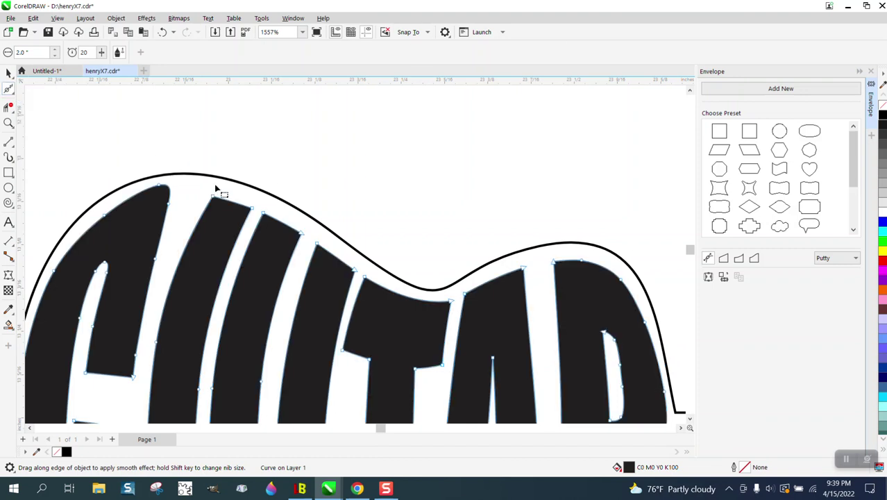
mouse_move(203, 173)
left_mouse_down()
mouse_move(263, 229)
mouse_move(237, 202)
left_mouse_up()
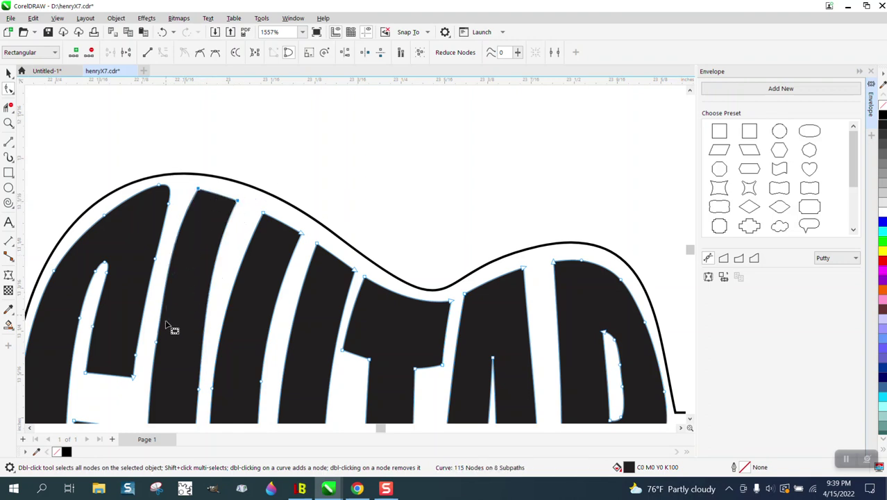
left_click_drag(259, 201, 307, 246)
left_click_drag(279, 211, 271, 201)
scroll(277, 182, "down", 3)
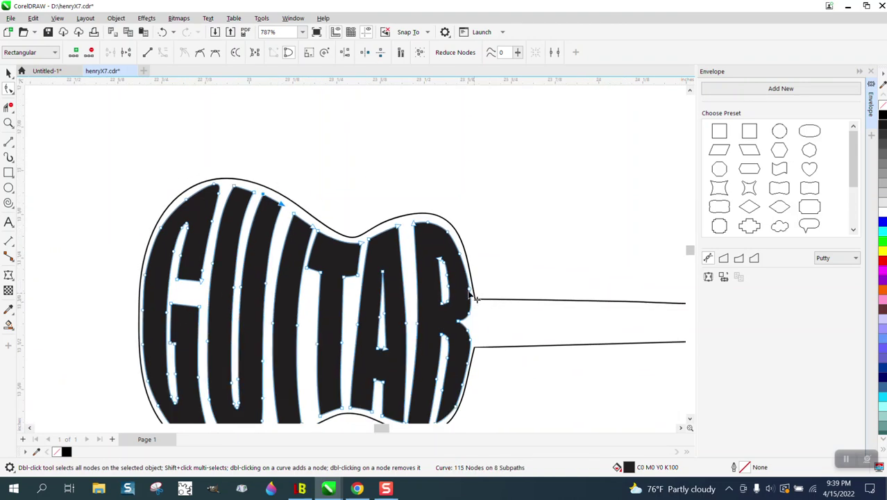
left_click(11, 125)
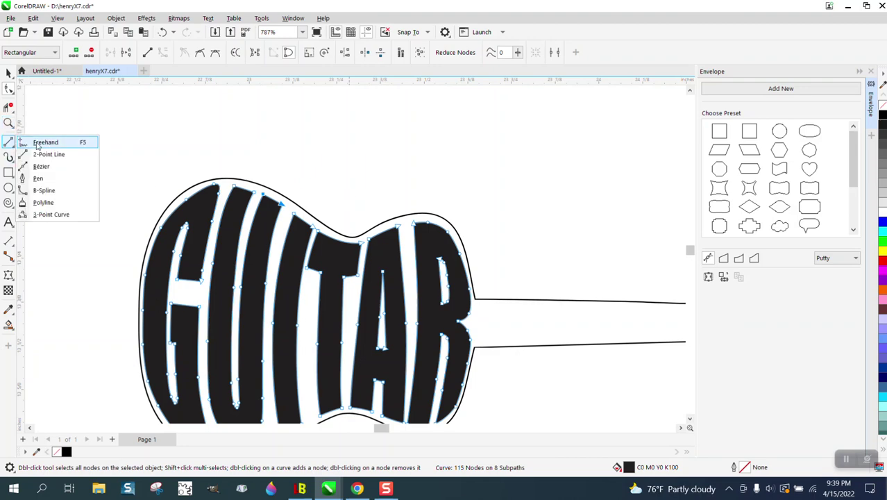
Step: Zoom in on the R and remove a node along its upper-right edge
left_click(38, 124)
left_click_drag(383, 216, 574, 430)
left_click(8, 89)
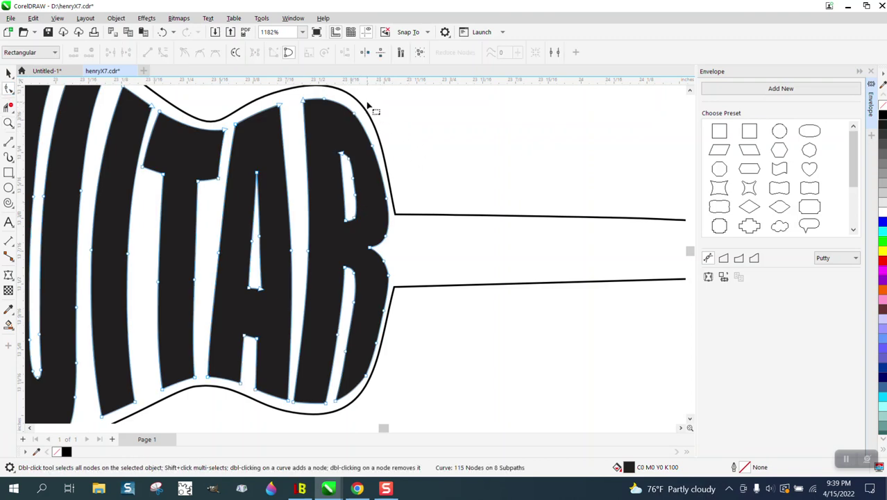
left_click_drag(401, 129, 387, 241)
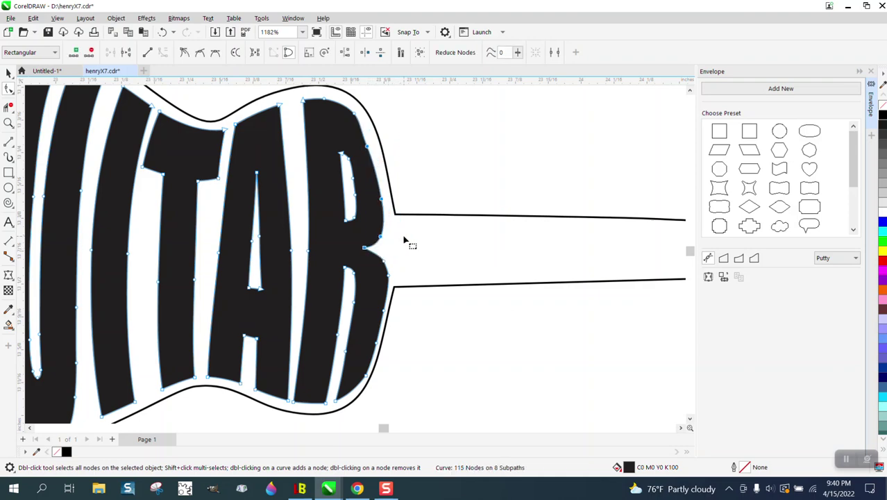
double_click(358, 119)
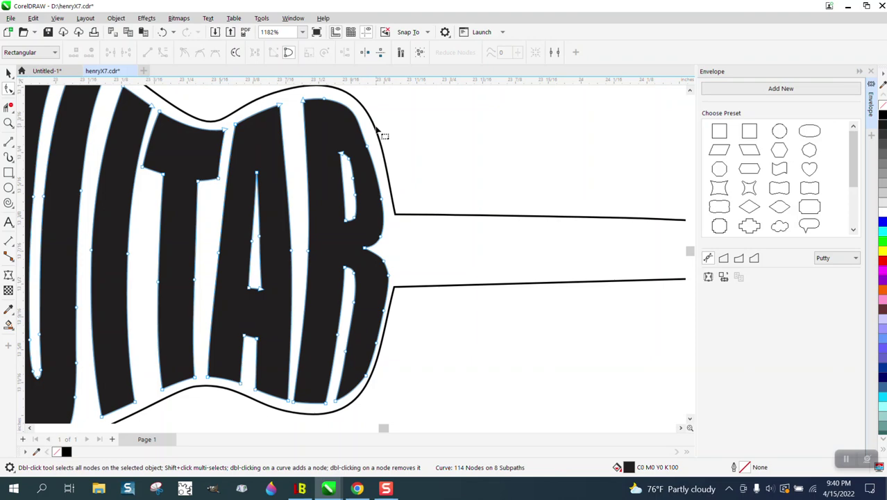
Step: Delete nodes on the R's lower-right edge so it hugs the body outline, then zoom out
mouse_move(401, 278)
left_mouse_down()
mouse_move(402, 353)
mouse_move(366, 396)
mouse_move(362, 376)
mouse_move(398, 268)
mouse_move(389, 281)
left_mouse_up()
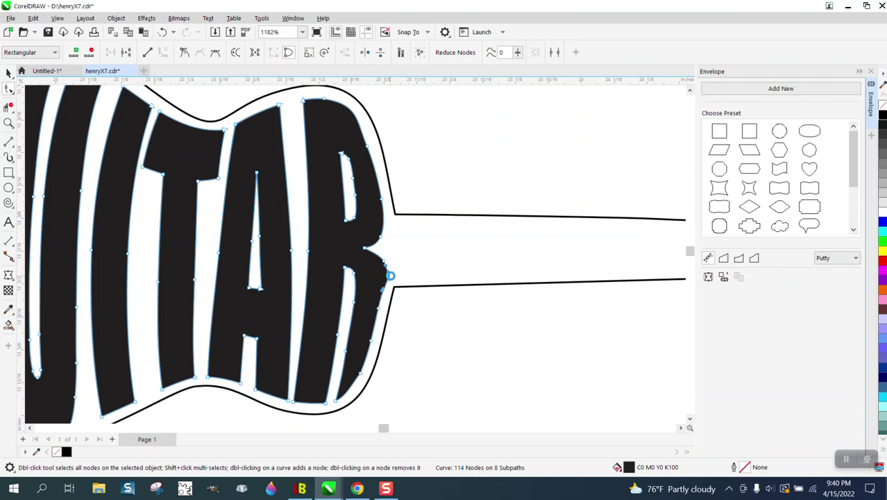
key("Delete")
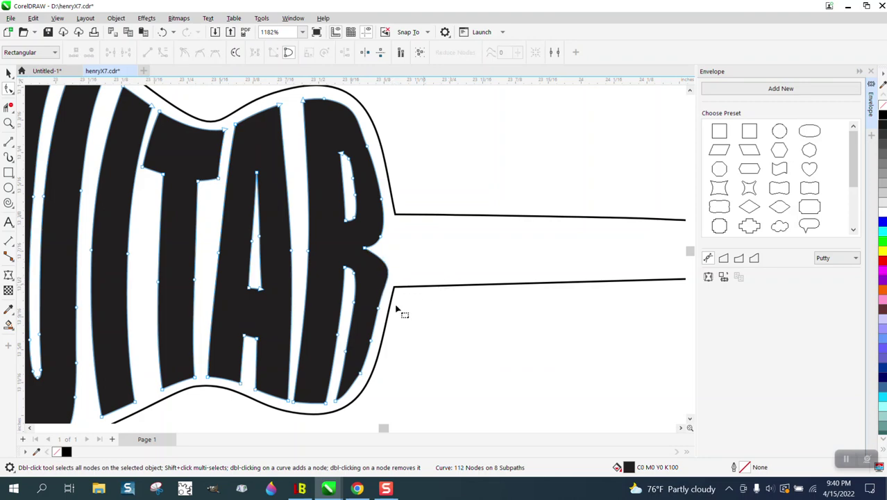
left_click(382, 312)
key("Delete")
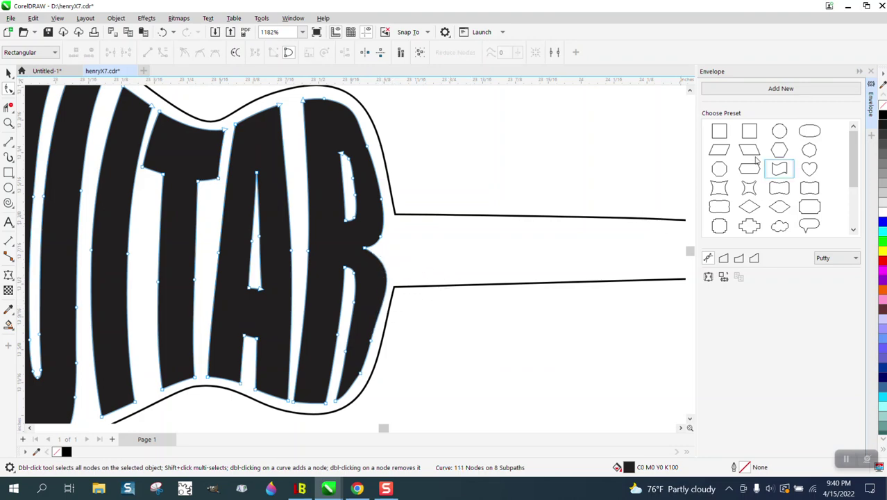
scroll(400, 186, "down", 1)
scroll(400, 186, "down", 1)
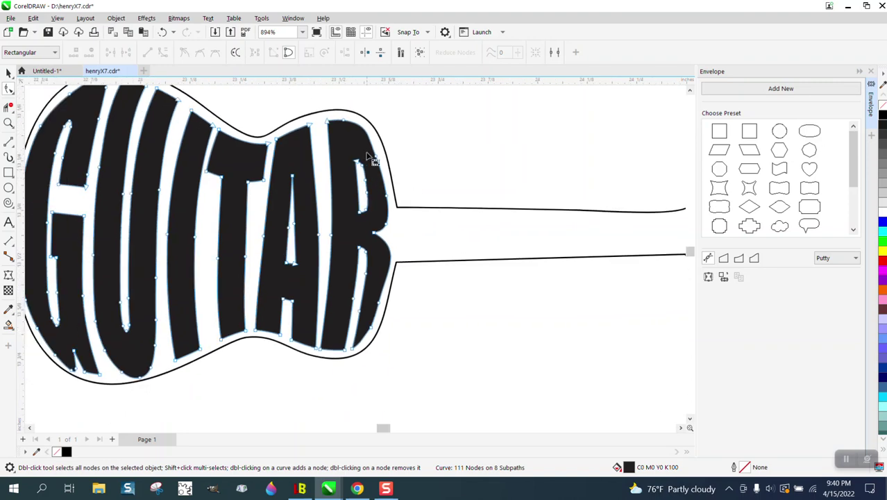
scroll(368, 161, "down", 1)
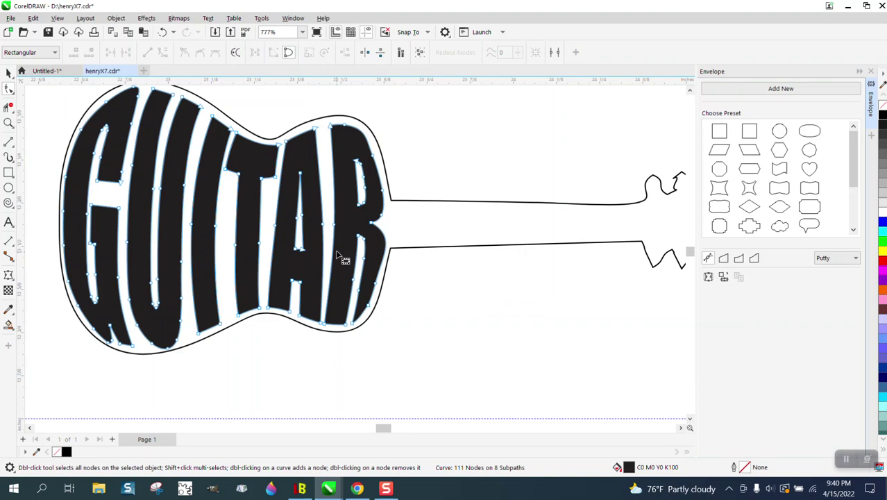
left_click(8, 72)
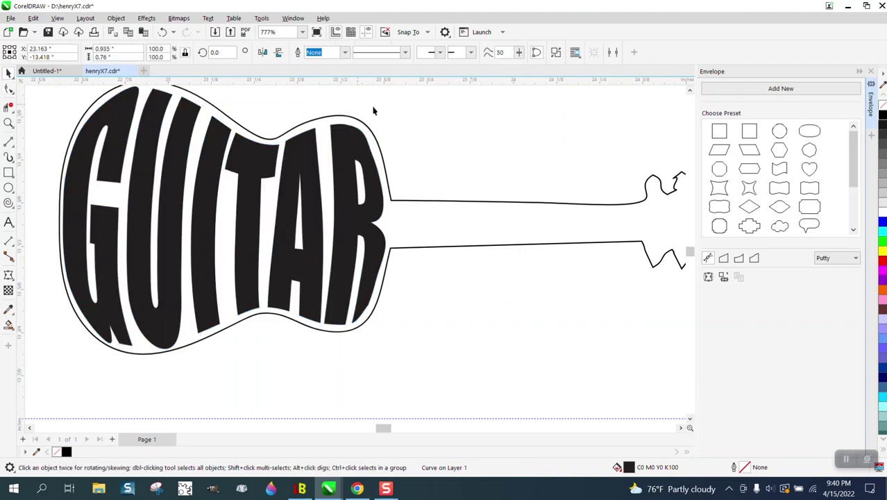
left_click(478, 158)
scroll(478, 158, "down", 1)
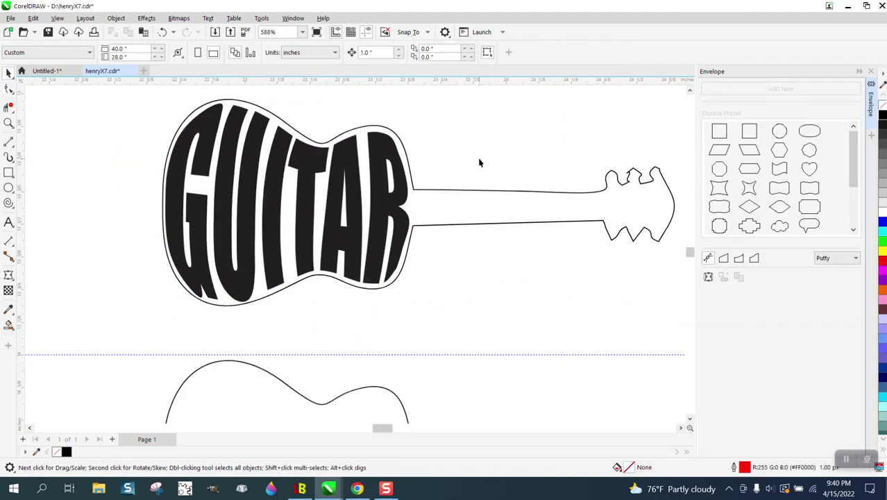